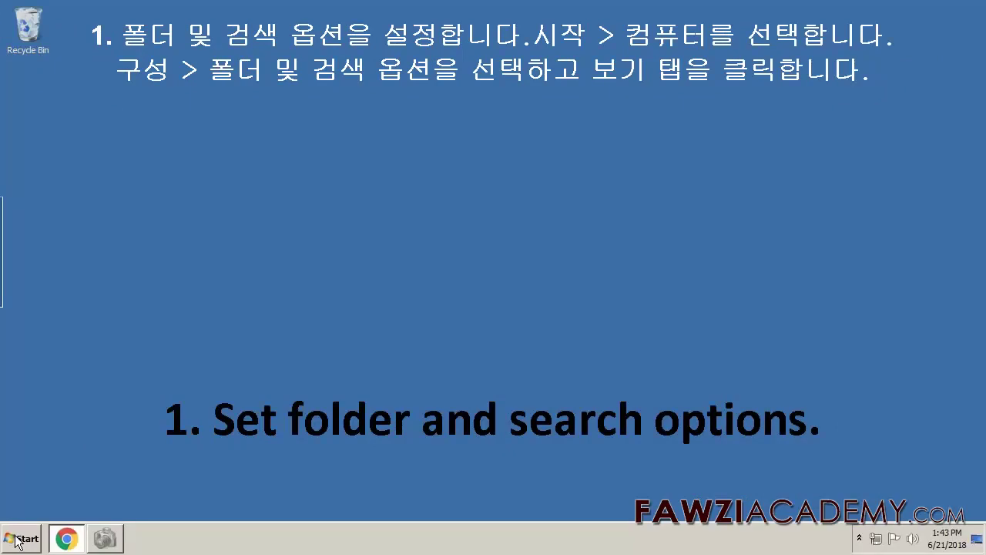
Open the Computer window and bring up the View settings of its folder and search options.
{"action": "left_click", "coordinate": [18, 538]}
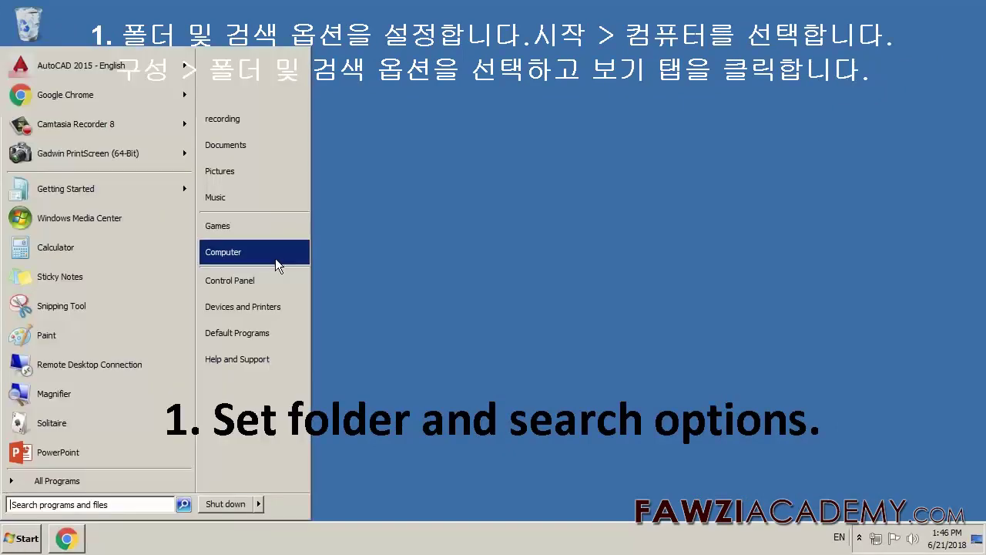
{"action": "left_click", "coordinate": [275, 258]}
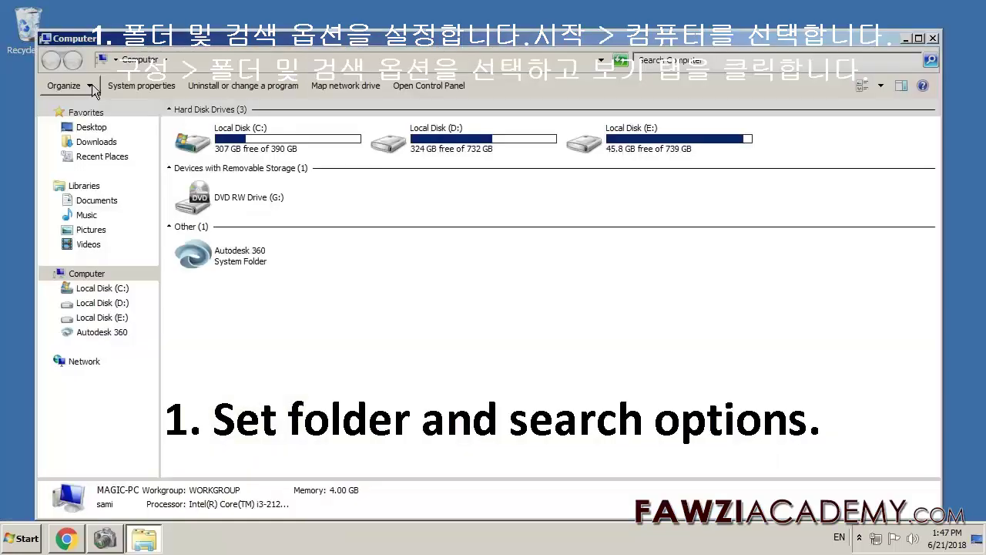
{"action": "left_click", "coordinate": [89, 65]}
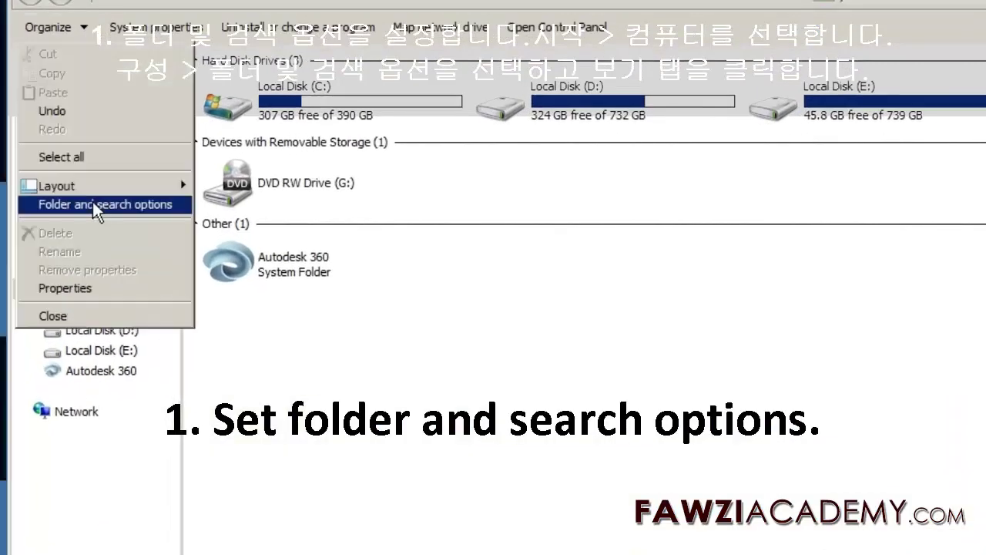
{"action": "left_click", "coordinate": [92, 204]}
{"action": "left_click", "coordinate": [116, 72]}
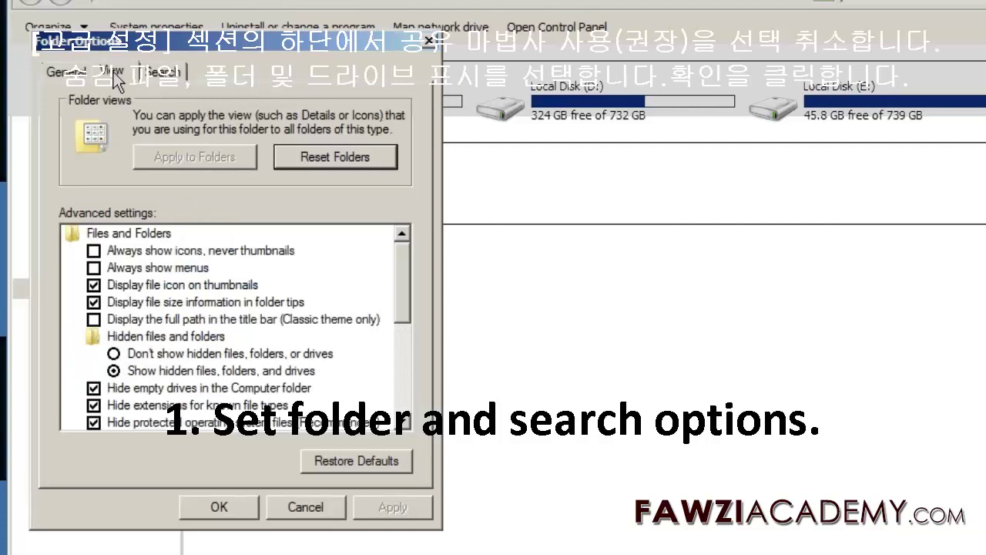
Turn off Use Sharing Wizard (Recommended) in the advanced folder settings.
{"action": "scroll", "coordinate": [167, 397], "scroll_direction": "down", "scroll_amount": 3}
{"action": "left_click", "coordinate": [166, 388]}
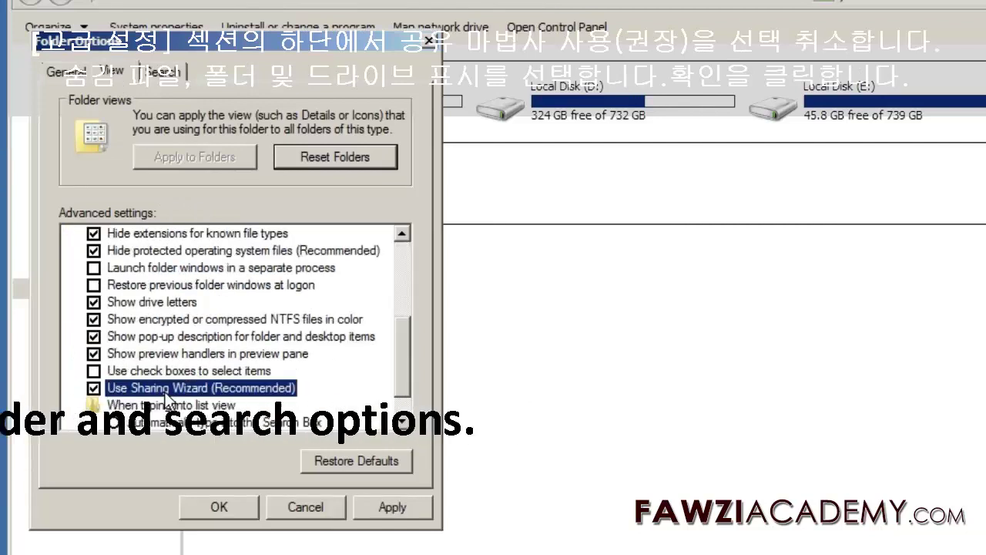
{"action": "left_click", "coordinate": [165, 389]}
{"action": "scroll", "coordinate": [185, 381], "scroll_direction": "down", "scroll_amount": 1}
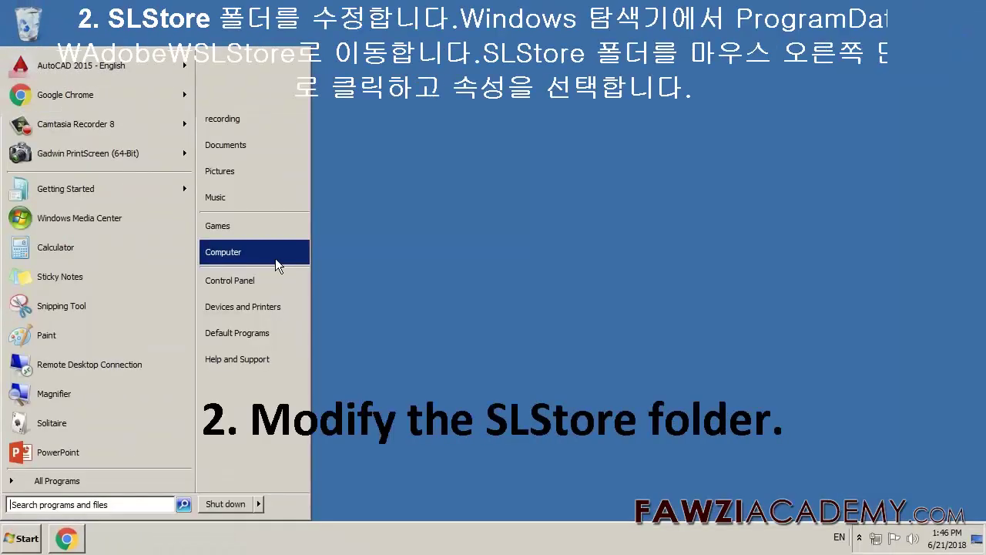
Browse from Computer to C:\ProgramData\Adobe and select the SLStore folder.
{"action": "left_click", "coordinate": [275, 258]}
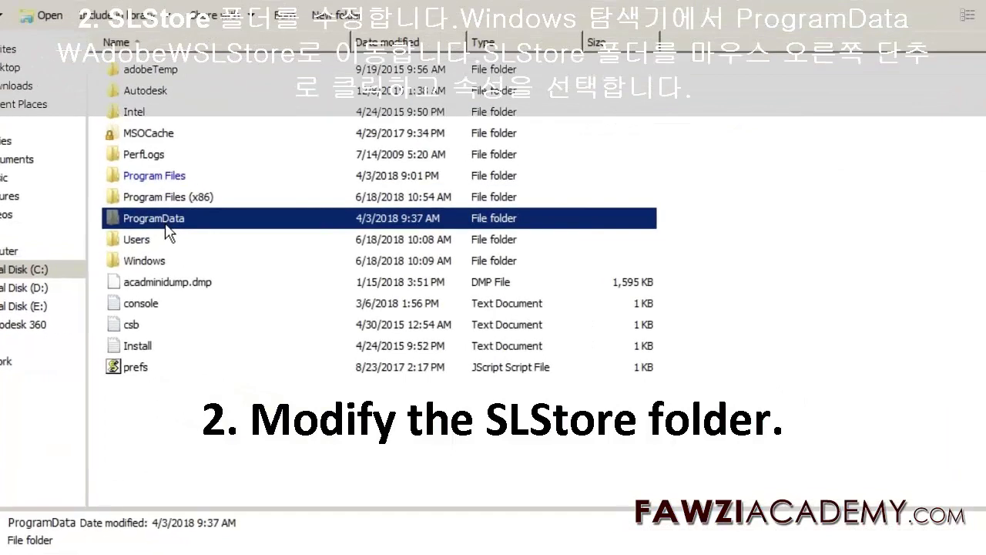
{"action": "double_click", "coordinate": [154, 219]}
{"action": "left_click", "coordinate": [145, 114]}
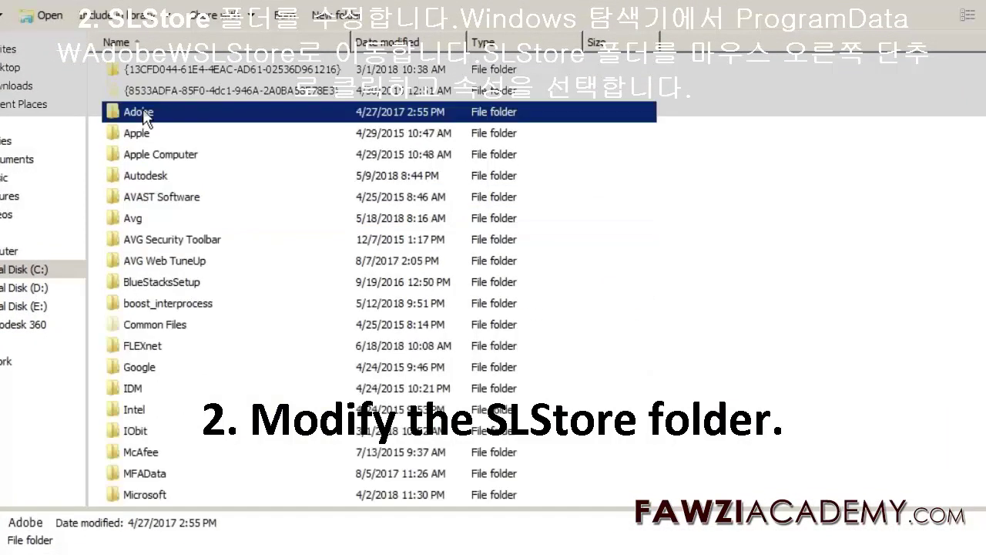
{"action": "double_click", "coordinate": [145, 114]}
{"action": "left_click", "coordinate": [141, 199]}
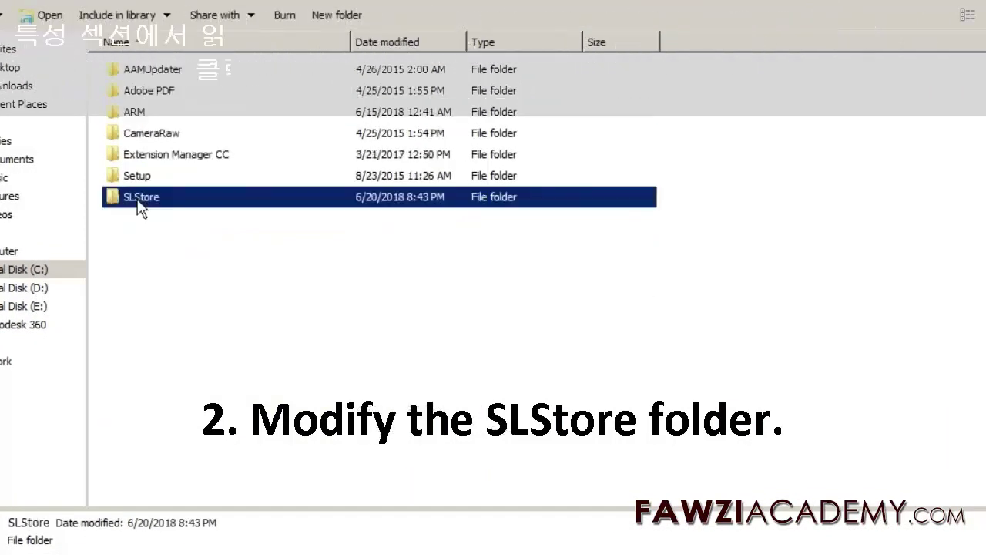
Clear the Read-only attribute in the SLStore folder's properties and apply the change to the folder, subfolders and files.
{"action": "right_click", "coordinate": [177, 197]}
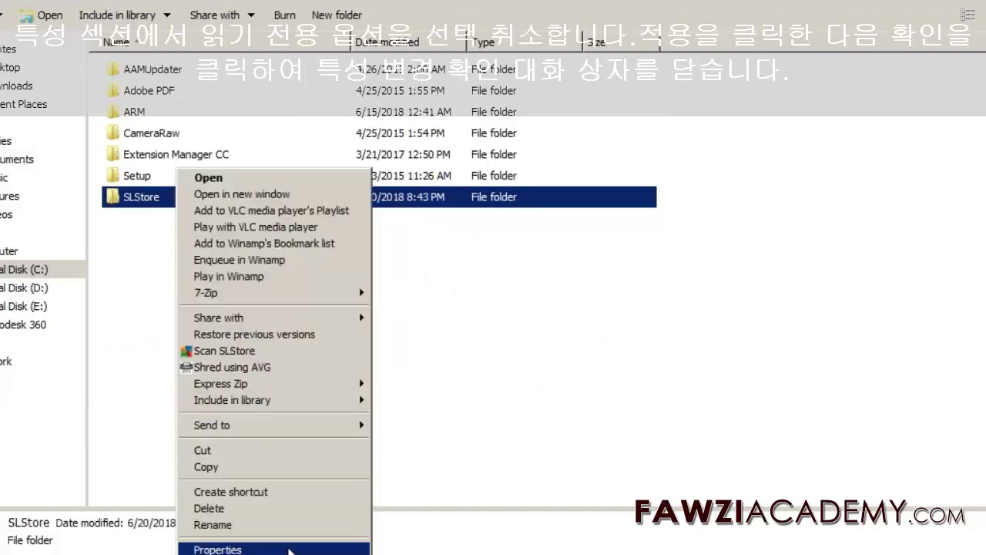
{"action": "left_click", "coordinate": [290, 549]}
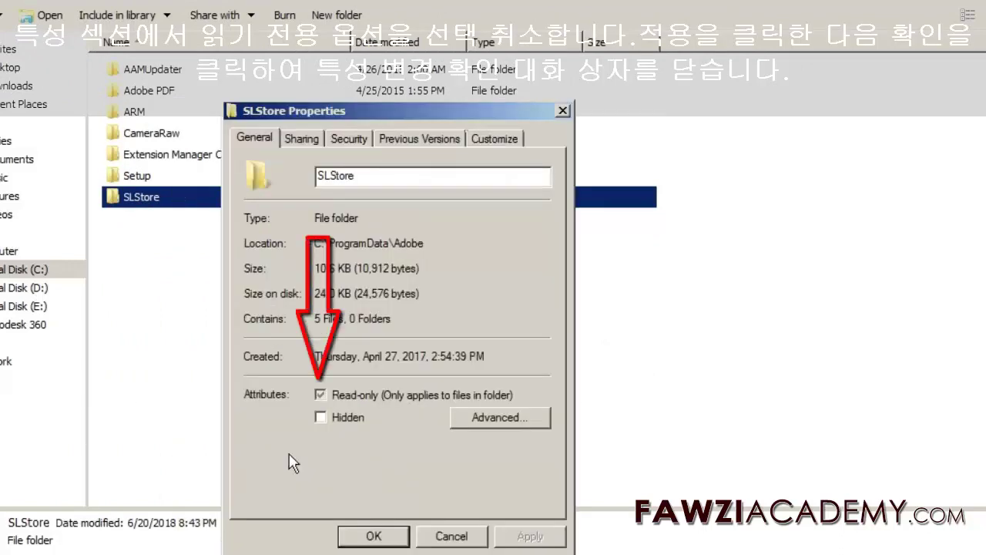
{"action": "left_click", "coordinate": [321, 395]}
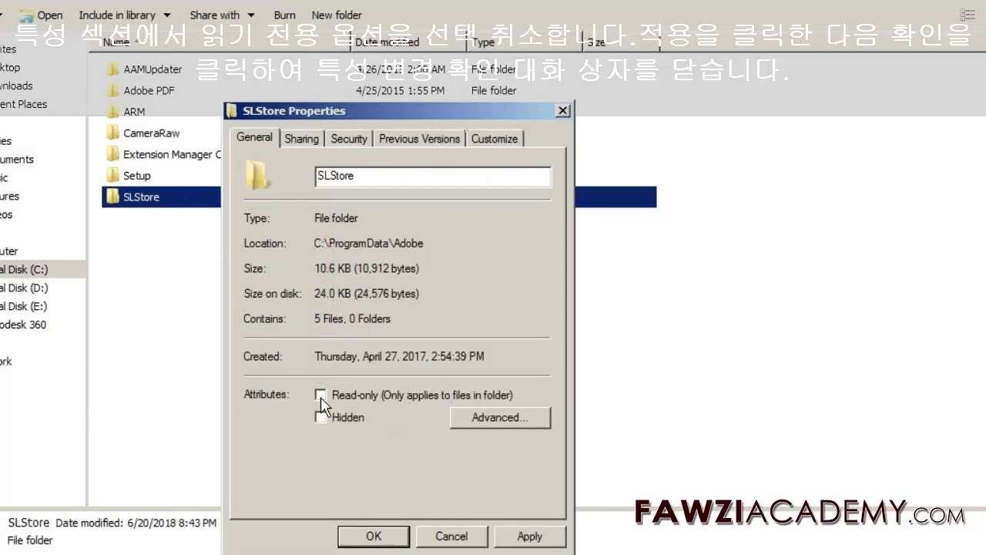
{"action": "left_click", "coordinate": [538, 543]}
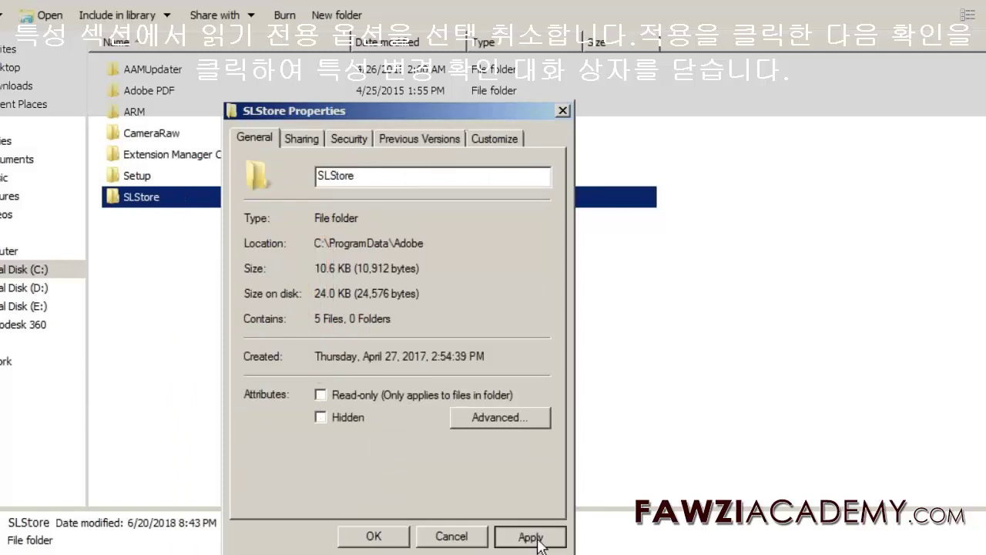
{"action": "left_click", "coordinate": [376, 538]}
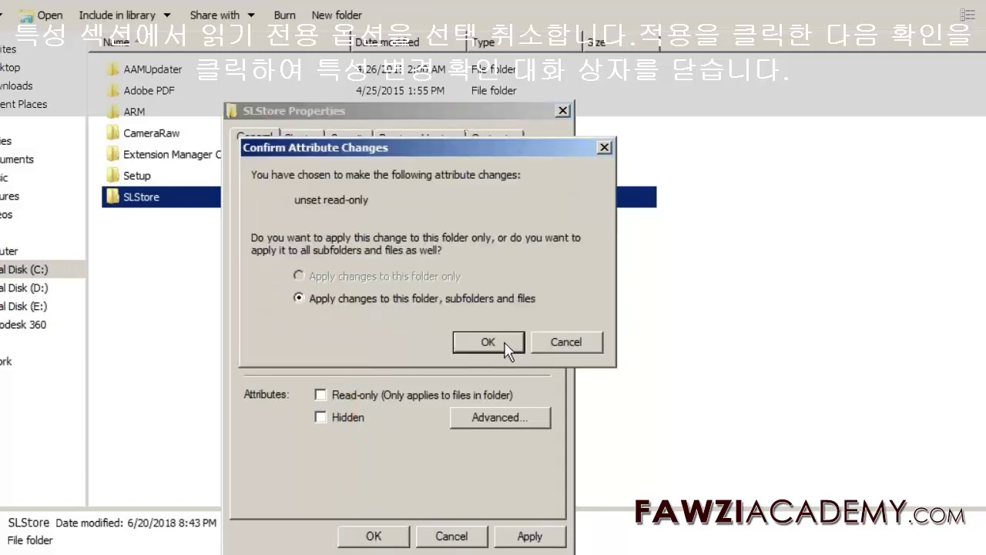
{"action": "left_click", "coordinate": [490, 354]}
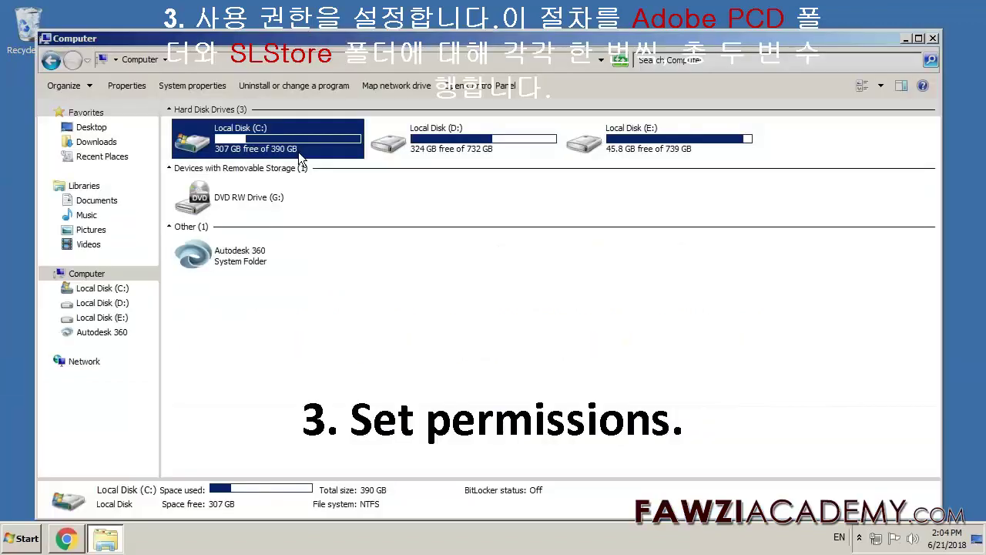
Browse to C:\Program Files (x86)\Common Files\Adobe and select the Adobe PCD folder.
{"action": "double_click", "coordinate": [299, 152]}
{"action": "left_click", "coordinate": [255, 171]}
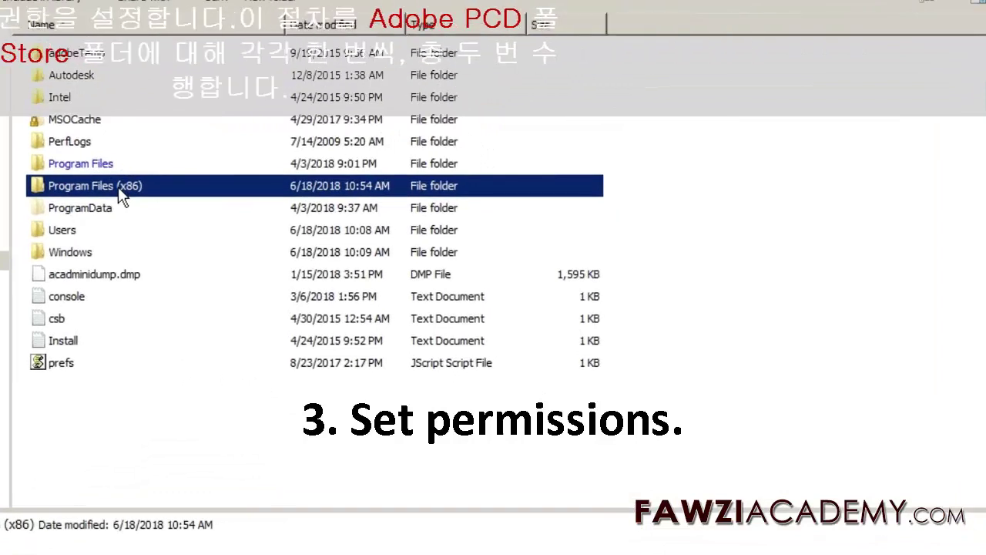
{"action": "double_click", "coordinate": [121, 193]}
{"action": "left_click", "coordinate": [96, 210]}
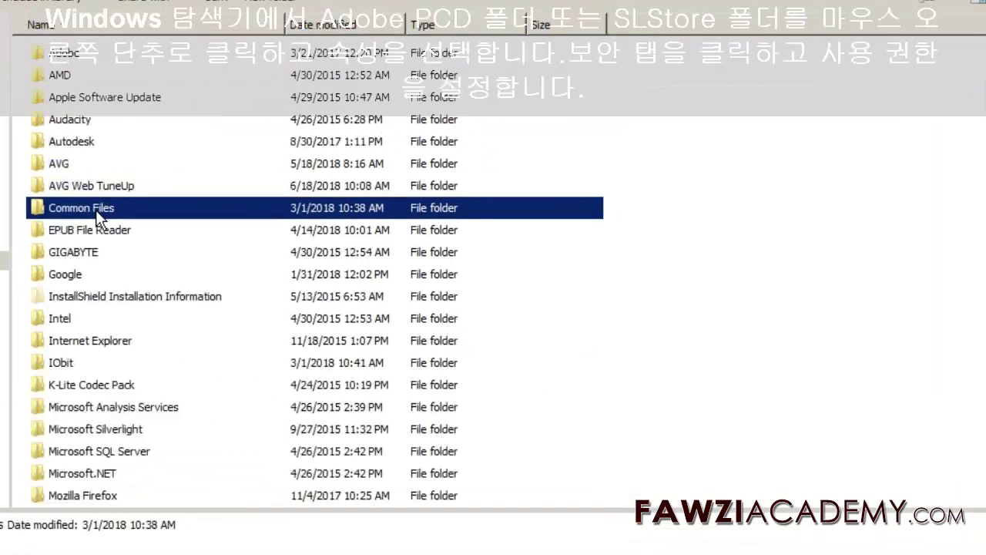
{"action": "double_click", "coordinate": [65, 53]}
{"action": "left_click", "coordinate": [84, 144]}
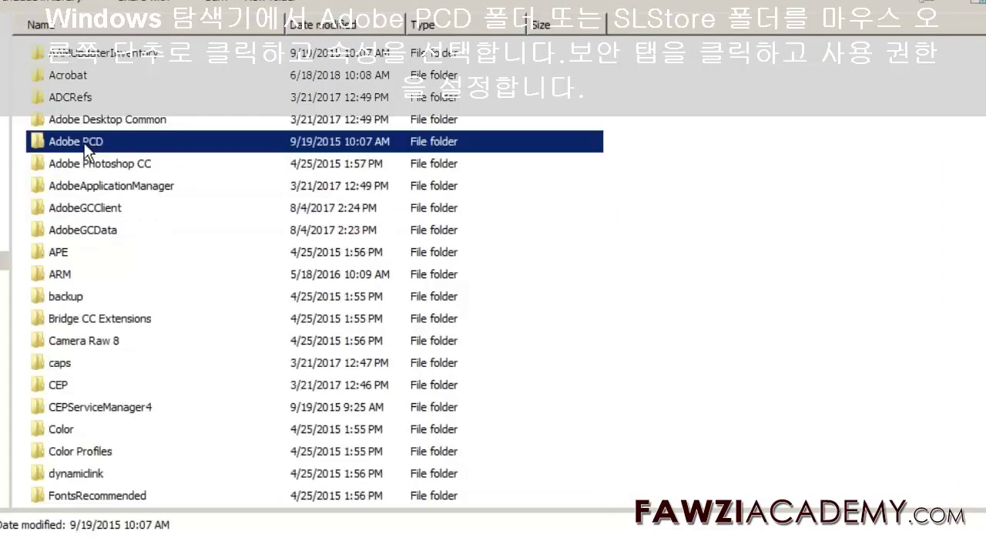
Open the Adobe PCD folder's security properties and check the permissions of the Administrators group.
{"action": "right_click", "coordinate": [177, 142]}
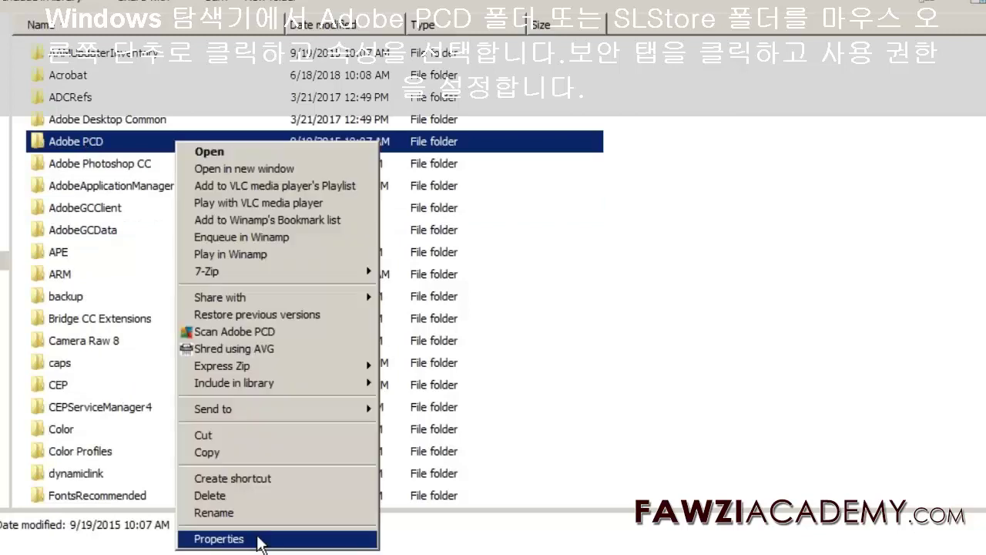
{"action": "left_click", "coordinate": [219, 539]}
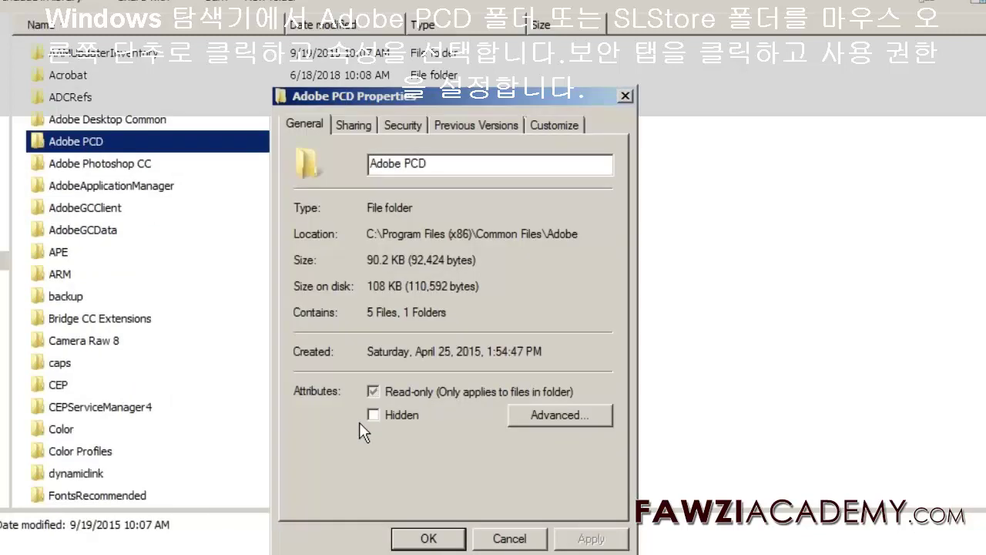
{"action": "left_click", "coordinate": [402, 127]}
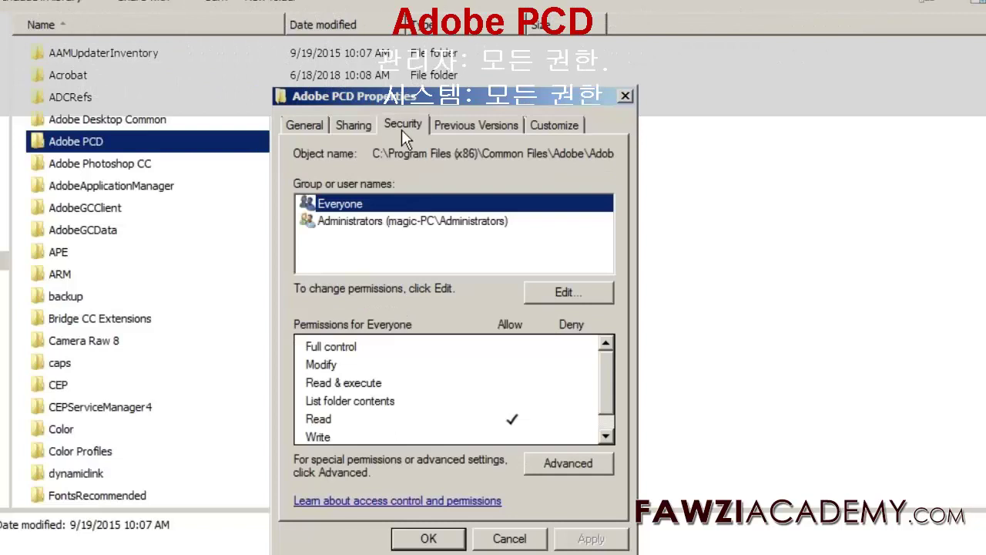
{"action": "left_click", "coordinate": [453, 222]}
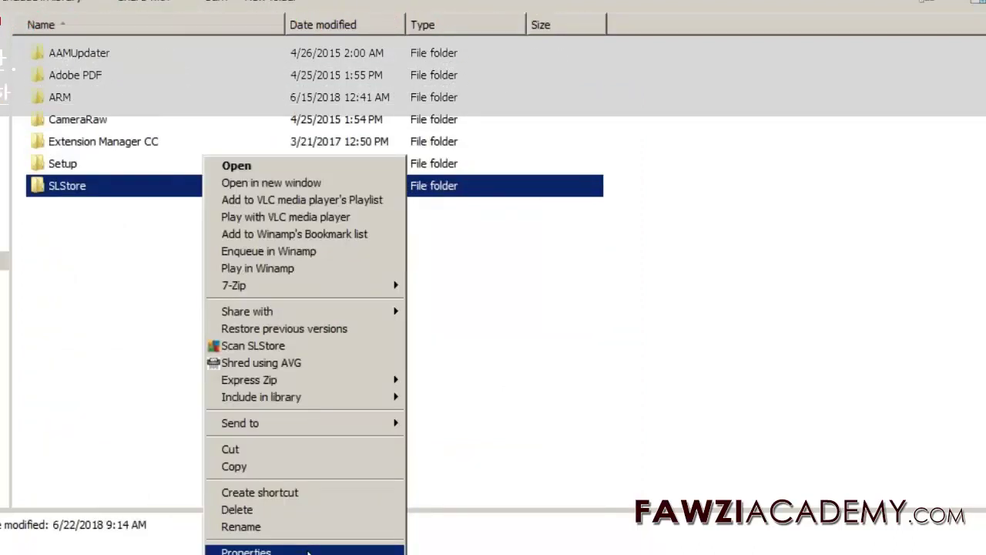
Open the SLStore folder's permissions for editing and check those of the Administrators group.
{"action": "left_click", "coordinate": [301, 545]}
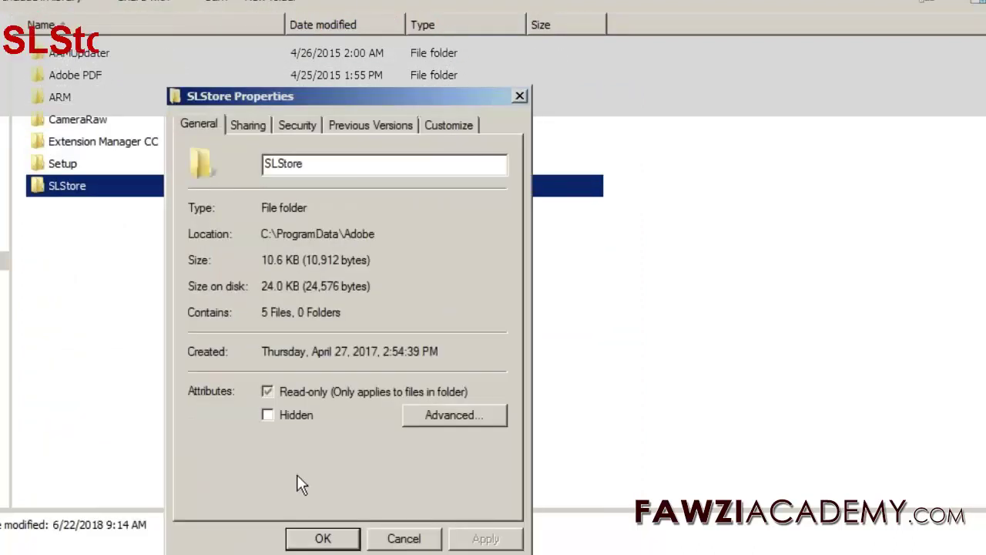
{"action": "left_click", "coordinate": [297, 125]}
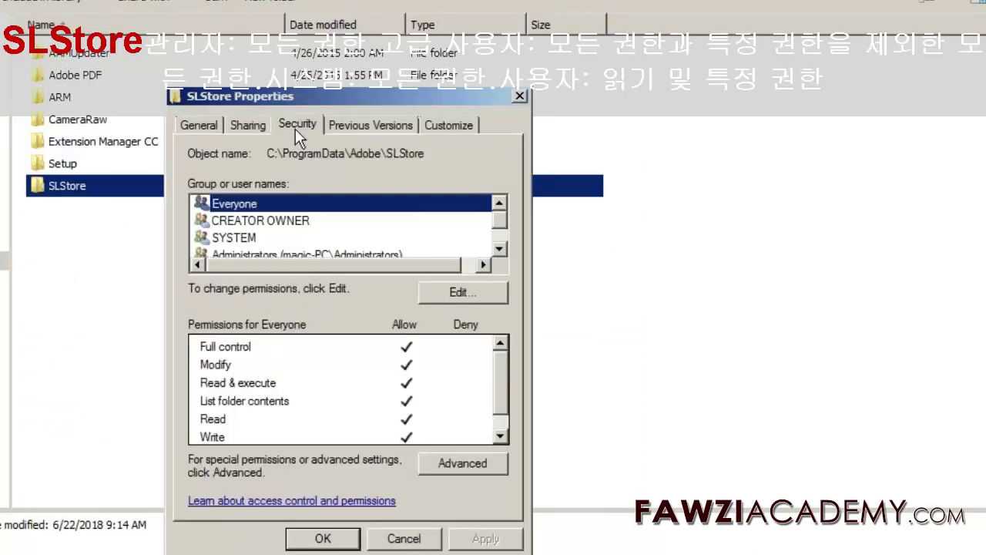
{"action": "left_click", "coordinate": [463, 297]}
{"action": "left_click", "coordinate": [400, 287]}
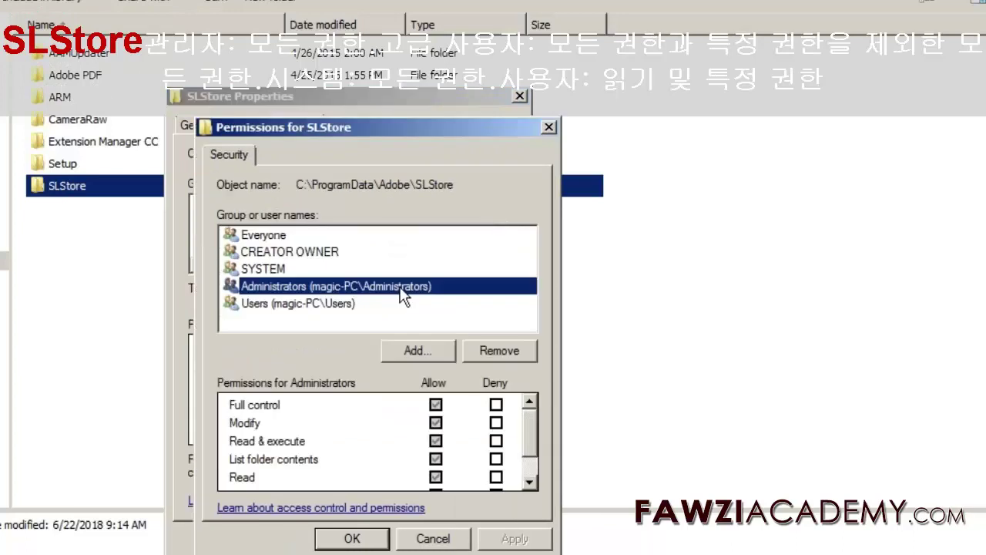
Allow Full control for the Users group on SLStore, check the SYSTEM permissions, and apply the change.
{"action": "left_click", "coordinate": [346, 302]}
{"action": "left_click", "coordinate": [436, 405]}
{"action": "key", "text": "Up"}
{"action": "key", "text": "Up"}
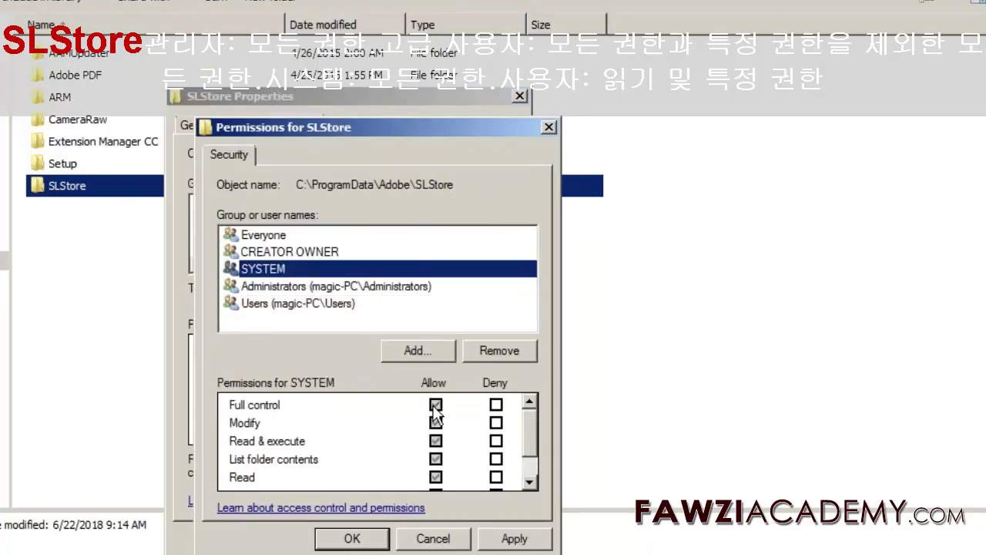
{"action": "key", "text": "Down"}
{"action": "key", "text": "Down"}
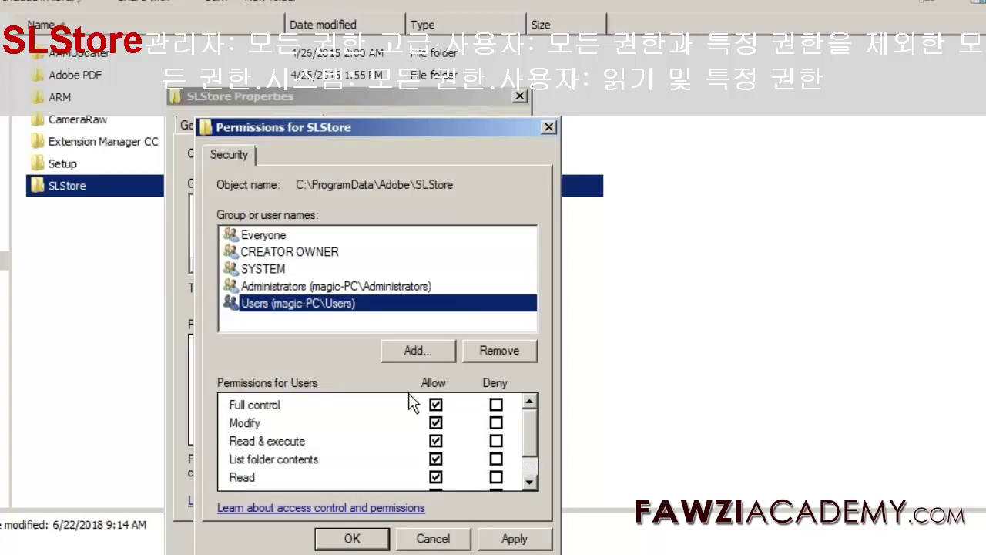
{"action": "left_click", "coordinate": [514, 538]}
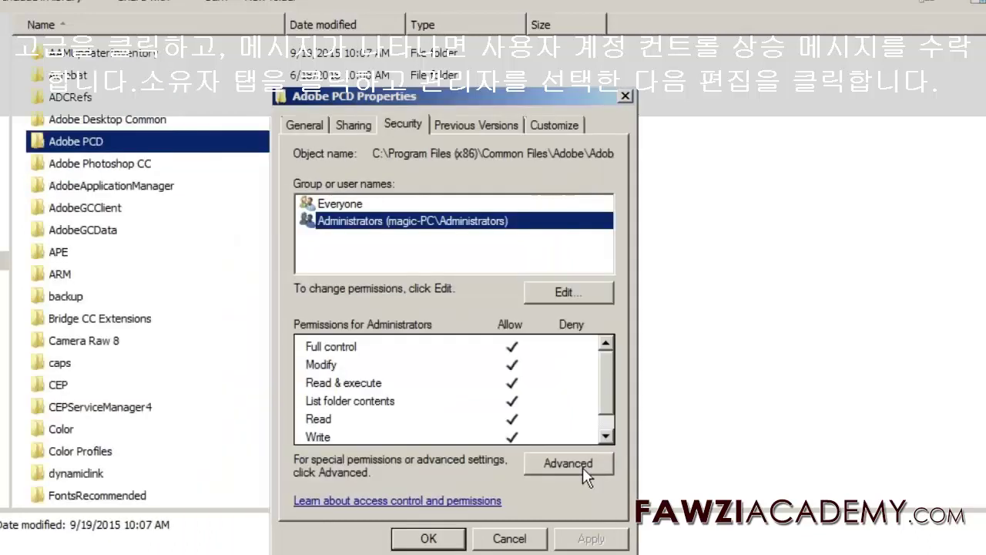
In Adobe PCD's advanced security settings, assign ownership to Administrators with Replace owner on subcontainers and objects enabled.
{"action": "left_click", "coordinate": [582, 467]}
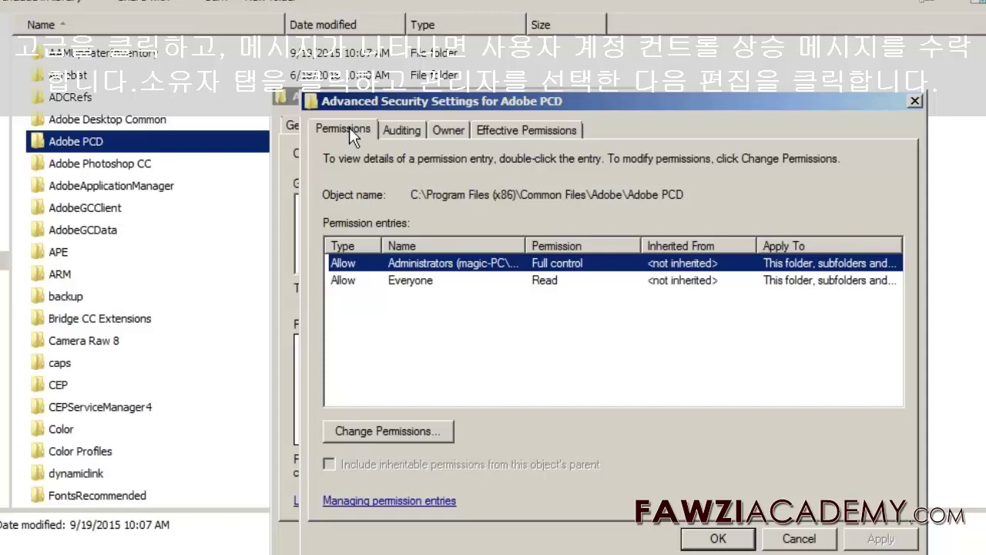
{"action": "left_click", "coordinate": [441, 127]}
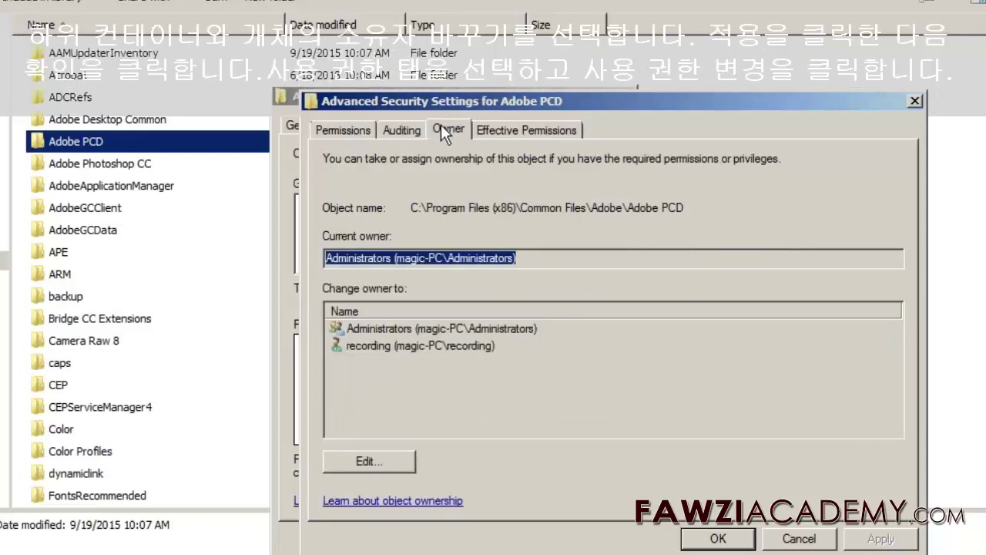
{"action": "left_click", "coordinate": [376, 462]}
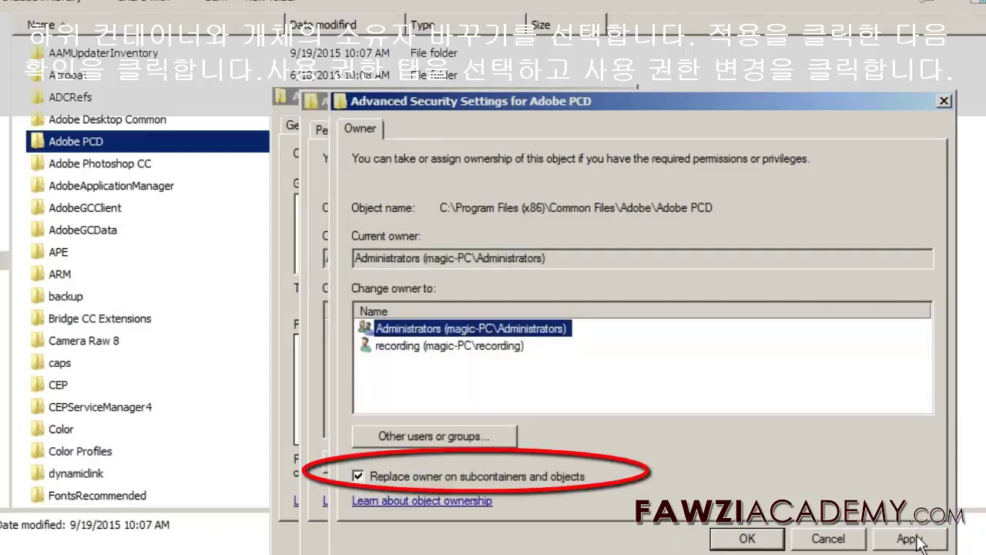
{"action": "left_click", "coordinate": [747, 538]}
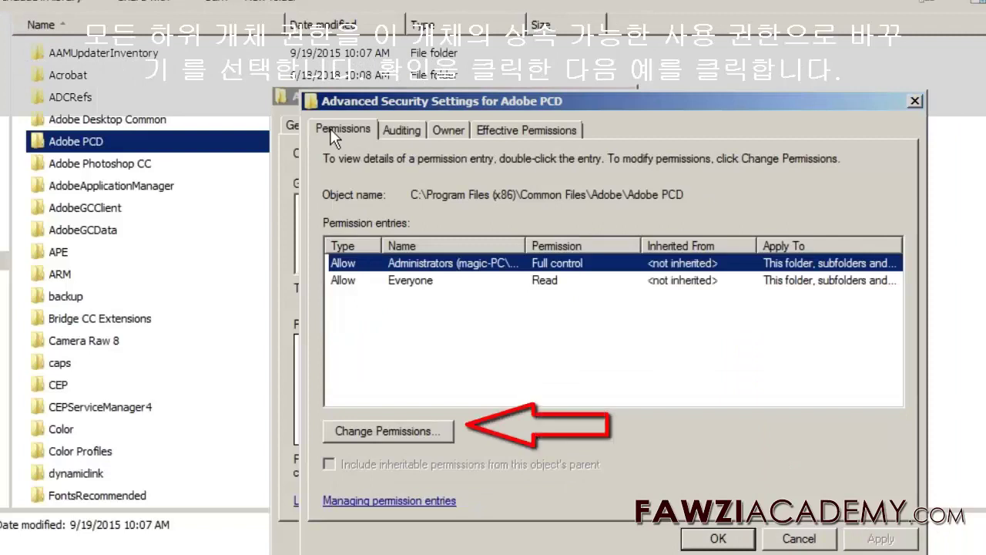
Replace all child object permissions with inheritable permissions from Adobe PCD, then confirm and close its security and properties dialogs.
{"action": "left_click", "coordinate": [430, 432]}
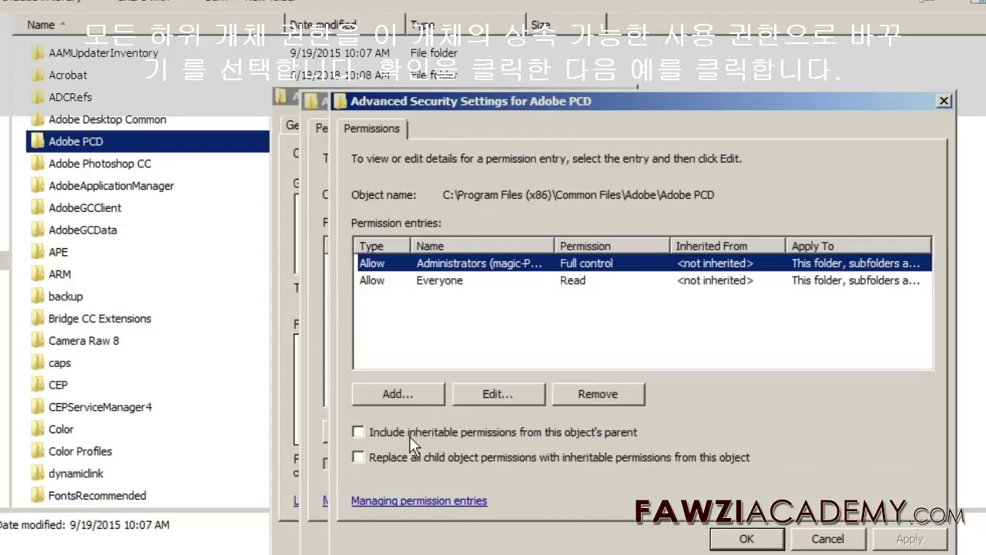
{"action": "left_click", "coordinate": [386, 457]}
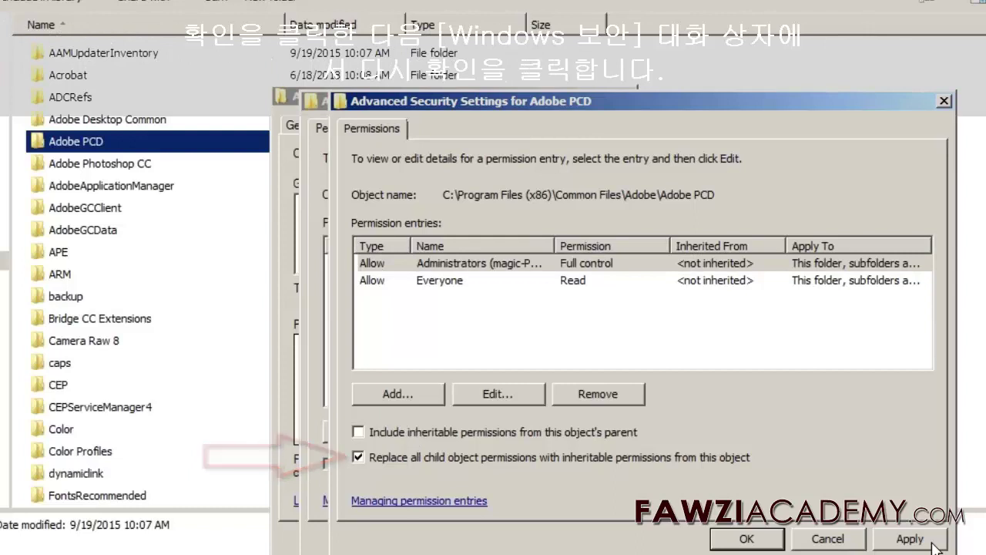
{"action": "left_click", "coordinate": [745, 539]}
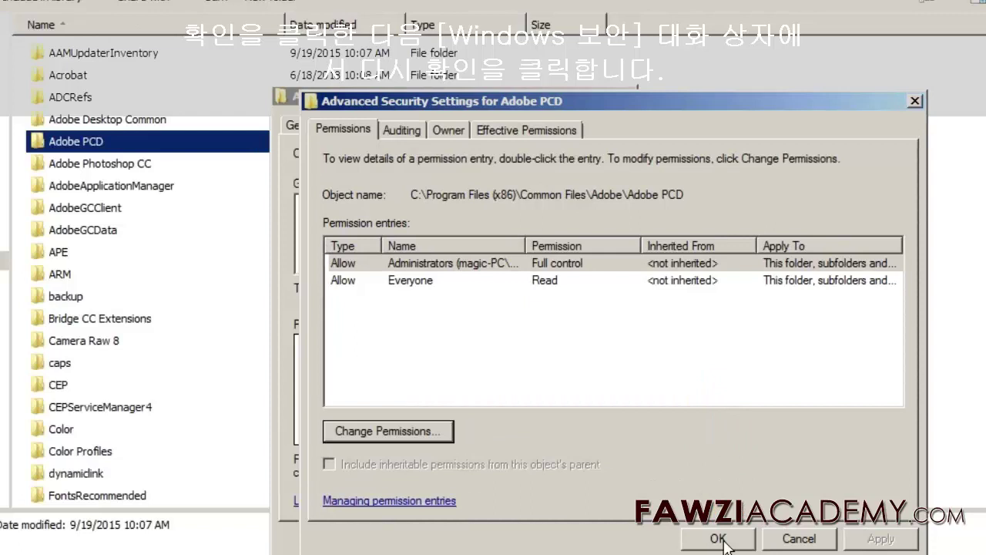
{"action": "left_click", "coordinate": [718, 539]}
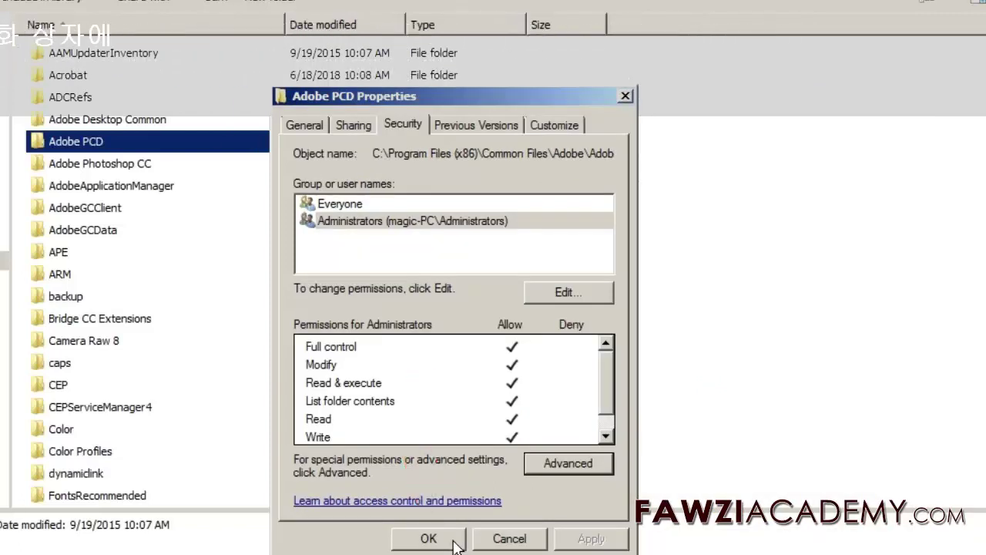
{"action": "left_click", "coordinate": [455, 543]}
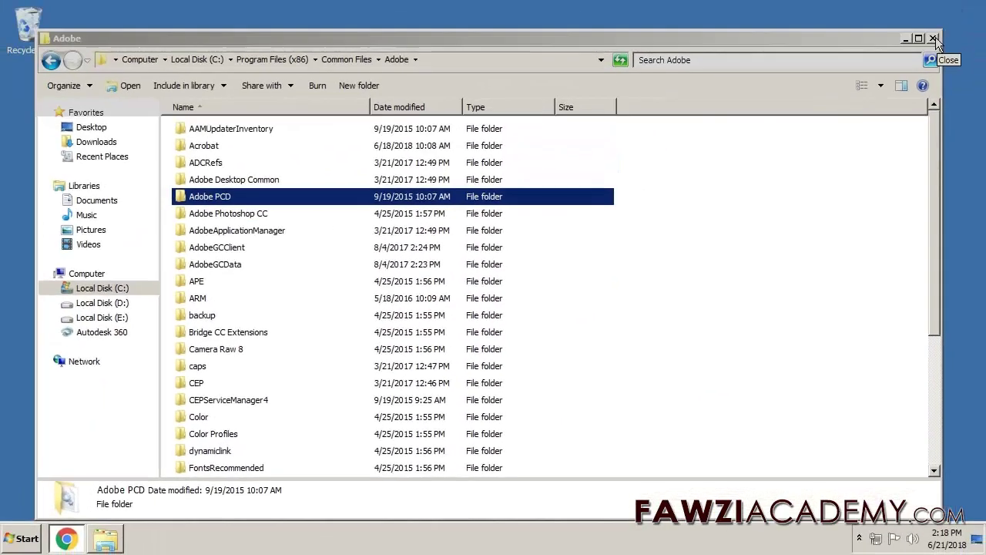